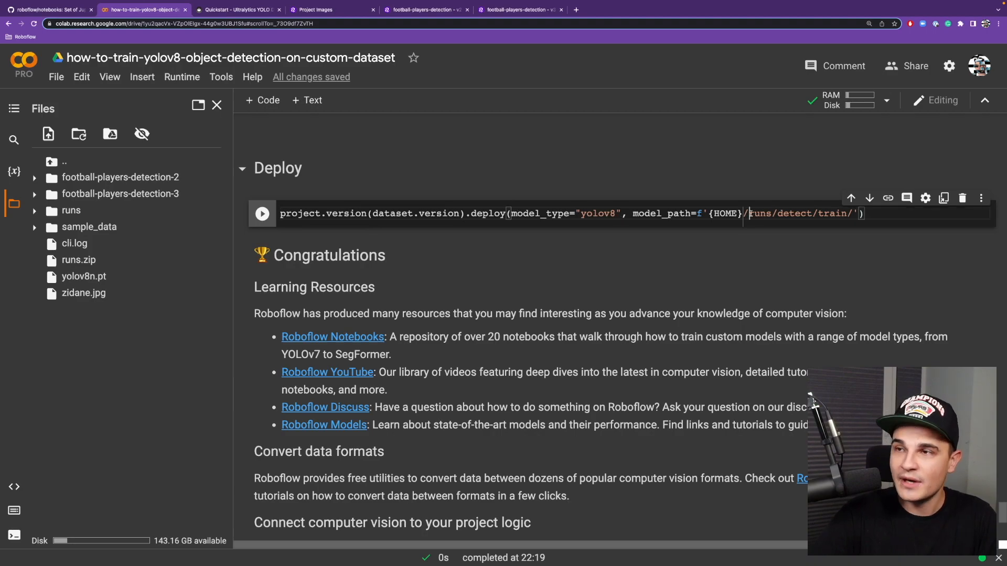
# Step: Run the Deploy cell so the trained YOLOv8 weights upload to the Roboflow project version
pyautogui.hotkey('shift', 'Return')
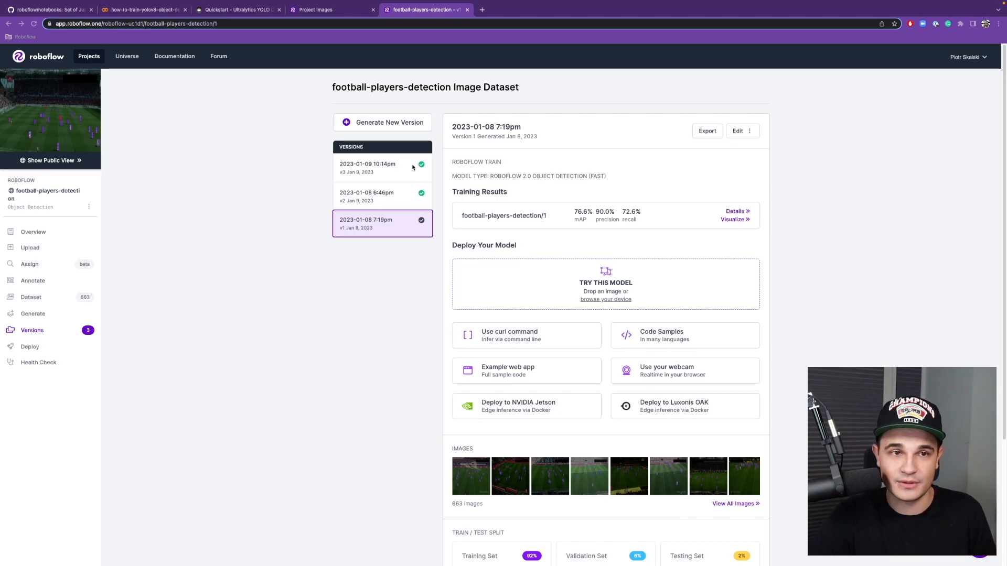
pyautogui.click(30, 346)
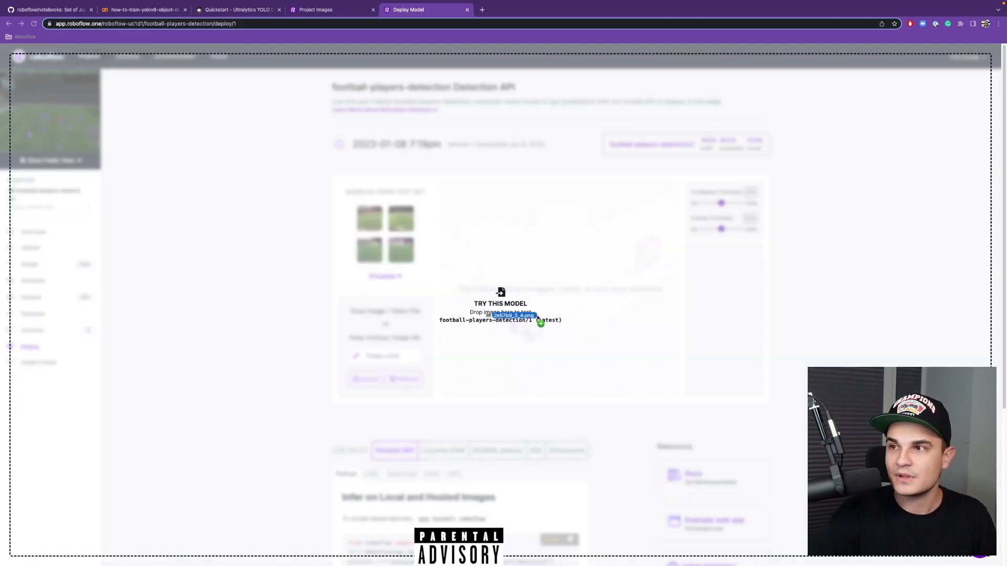
# Step: Drop a football test file onto the Deploy area so detected players and their prediction JSON appear
pyautogui.moveTo(519, 311); pyautogui.dragTo(543, 322)
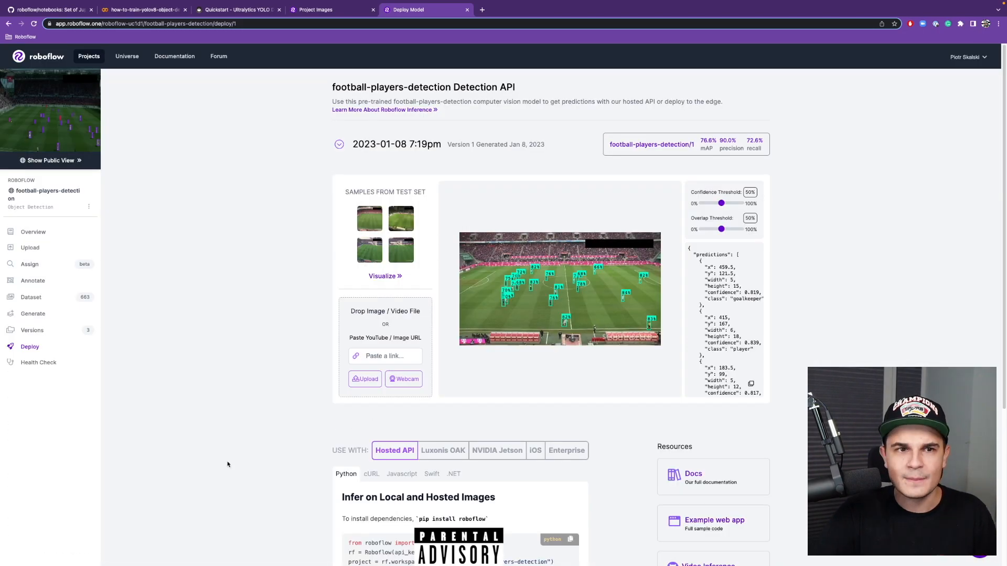